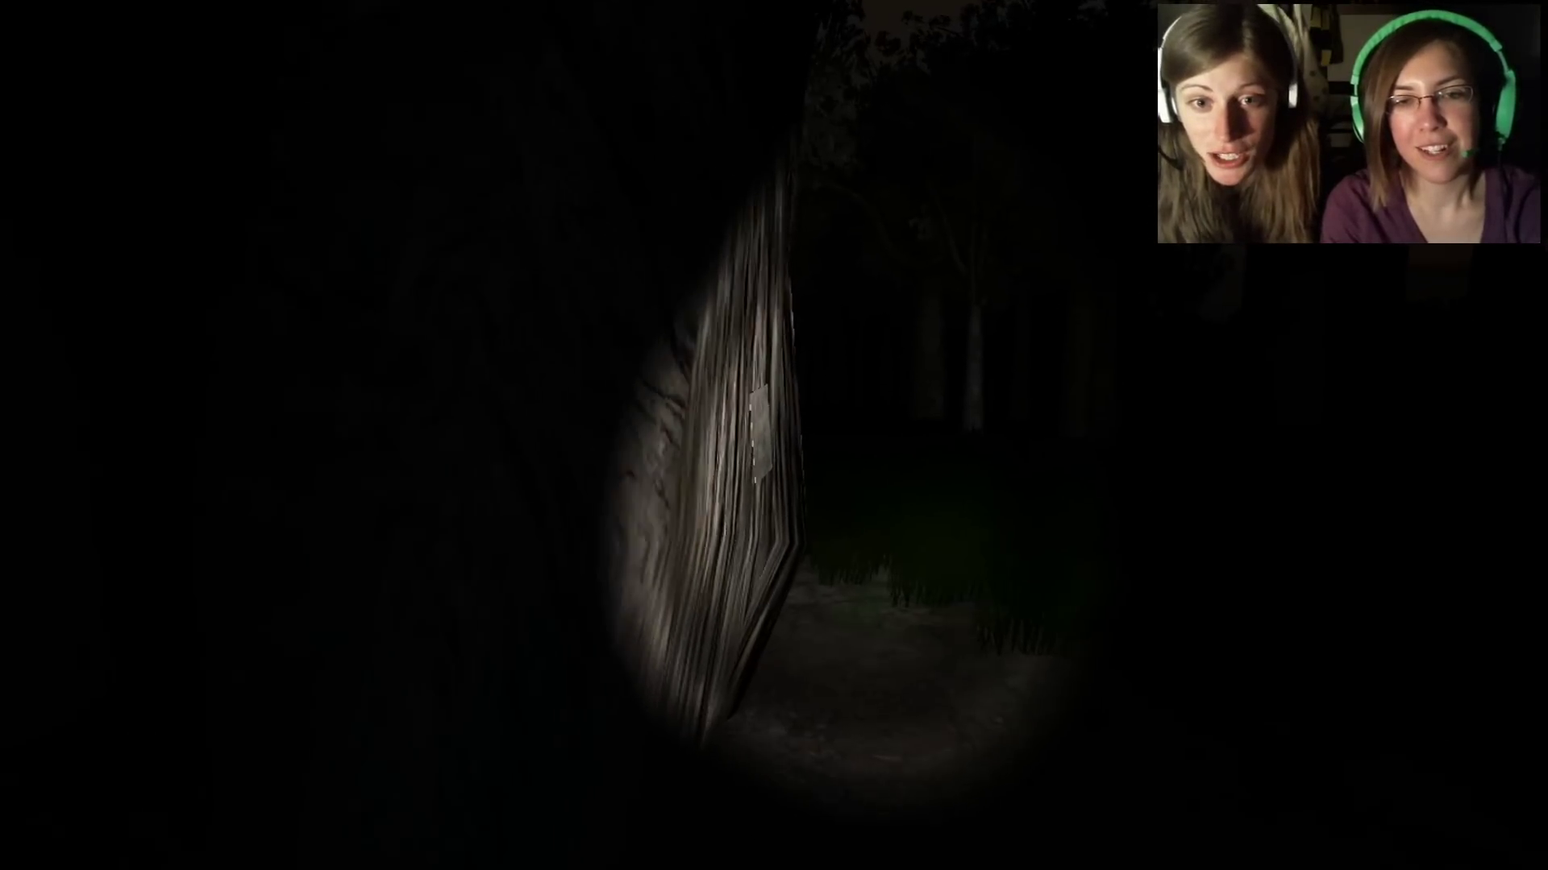
pyautogui.click(774, 435)
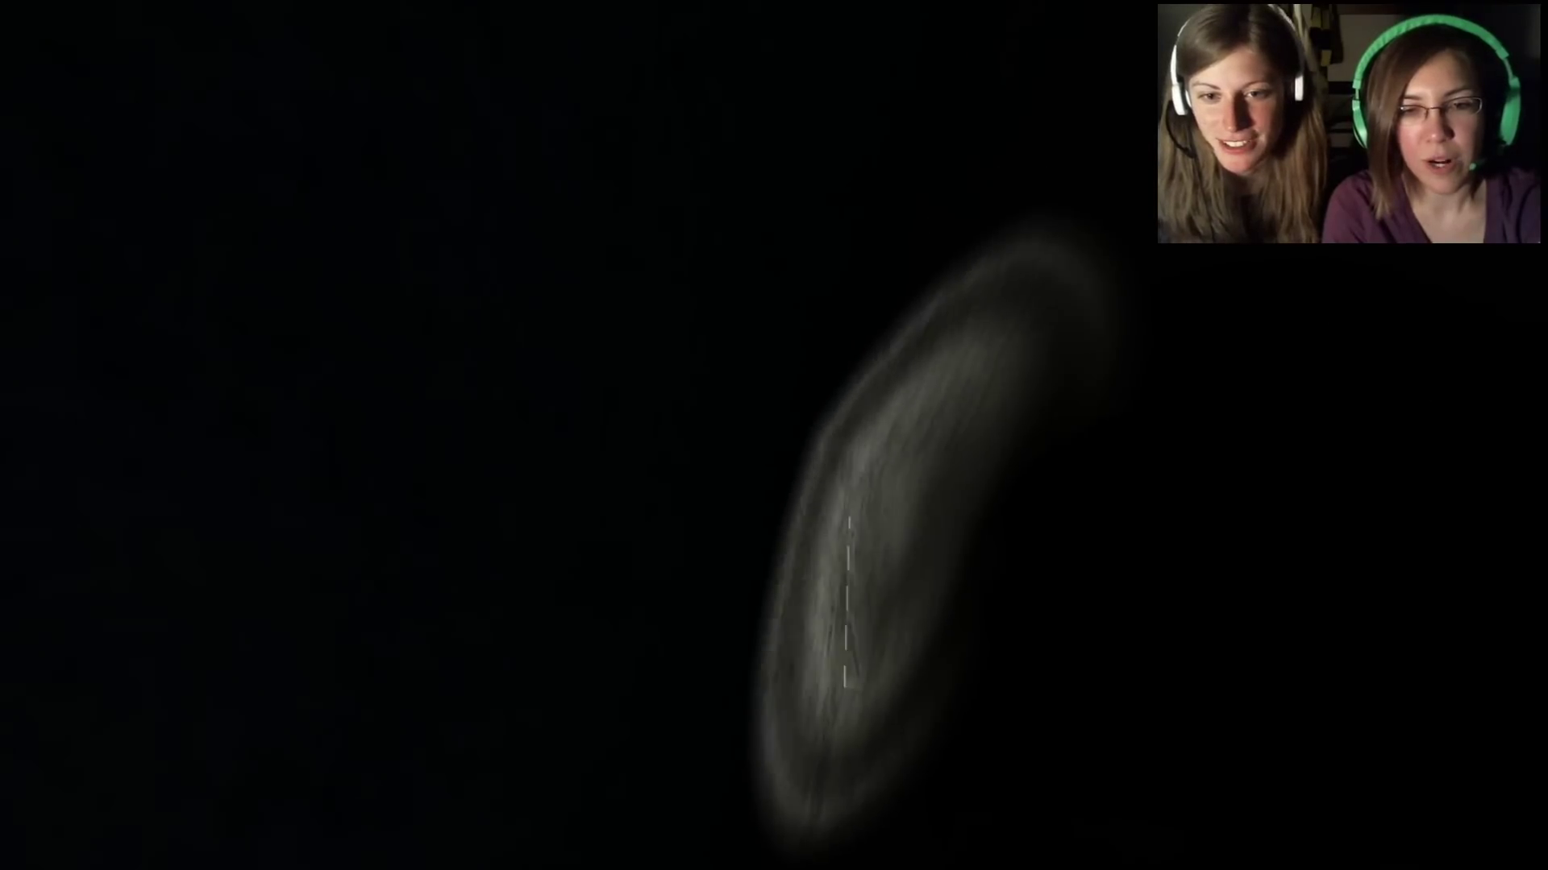
pyautogui.click(803, 563)
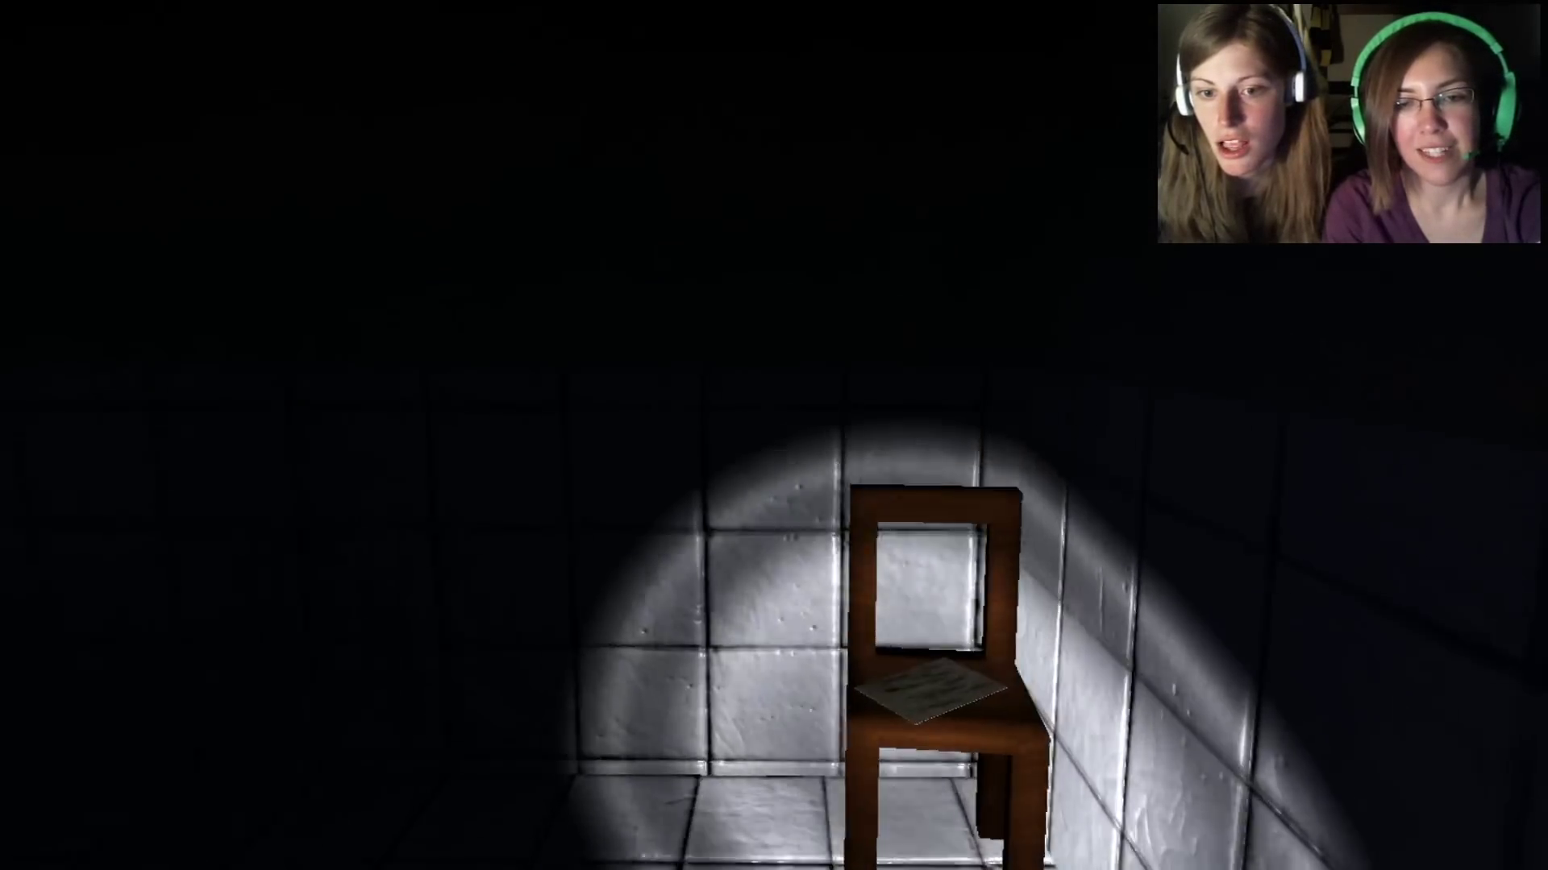
pyautogui.press('e')
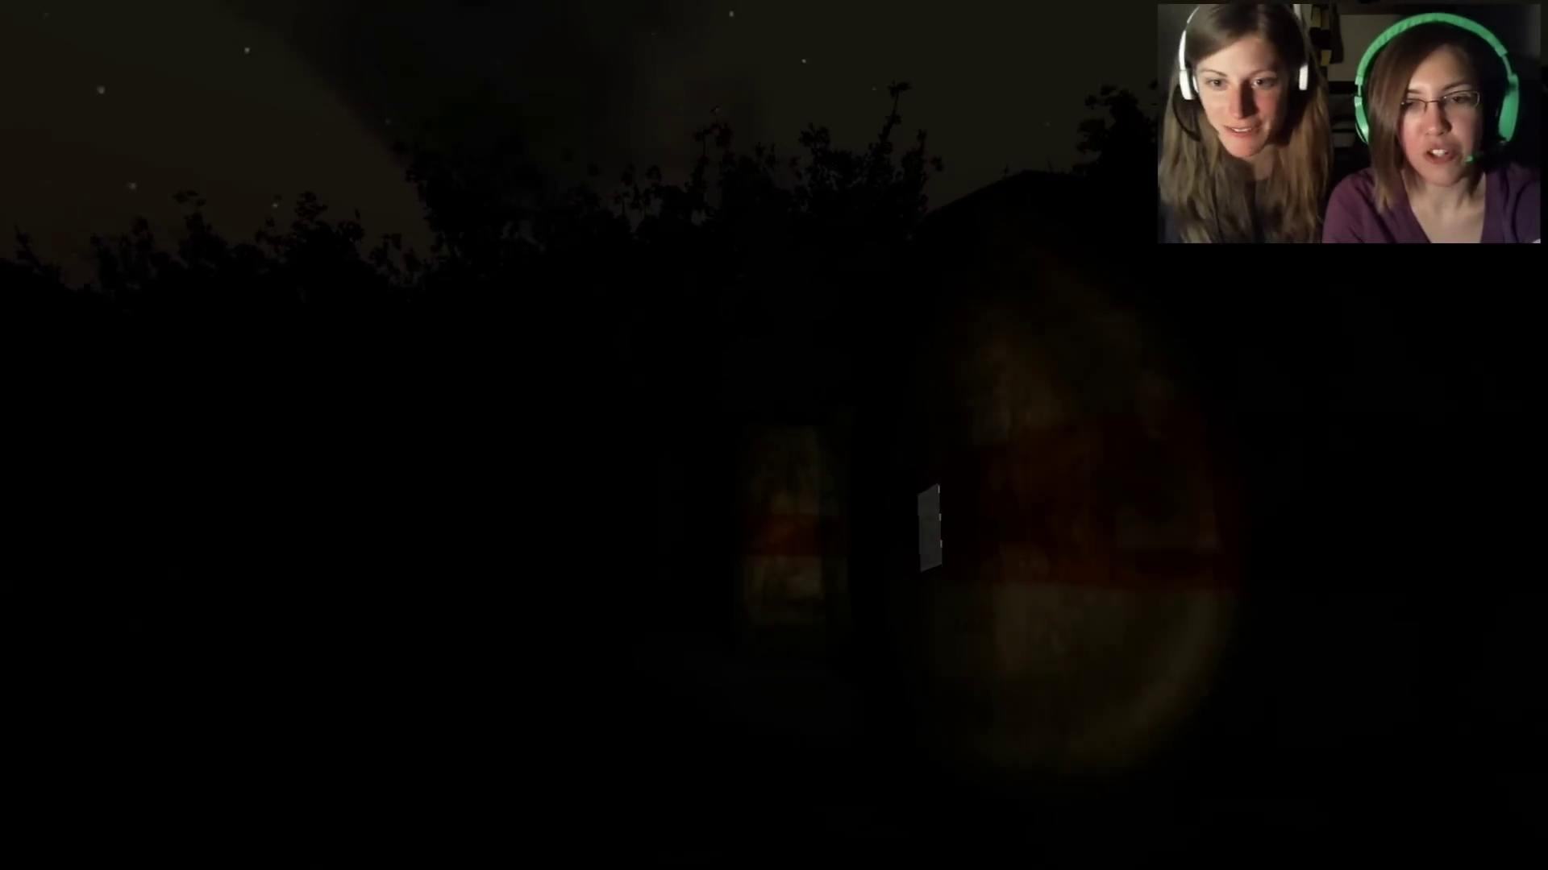
pyautogui.click(774, 435)
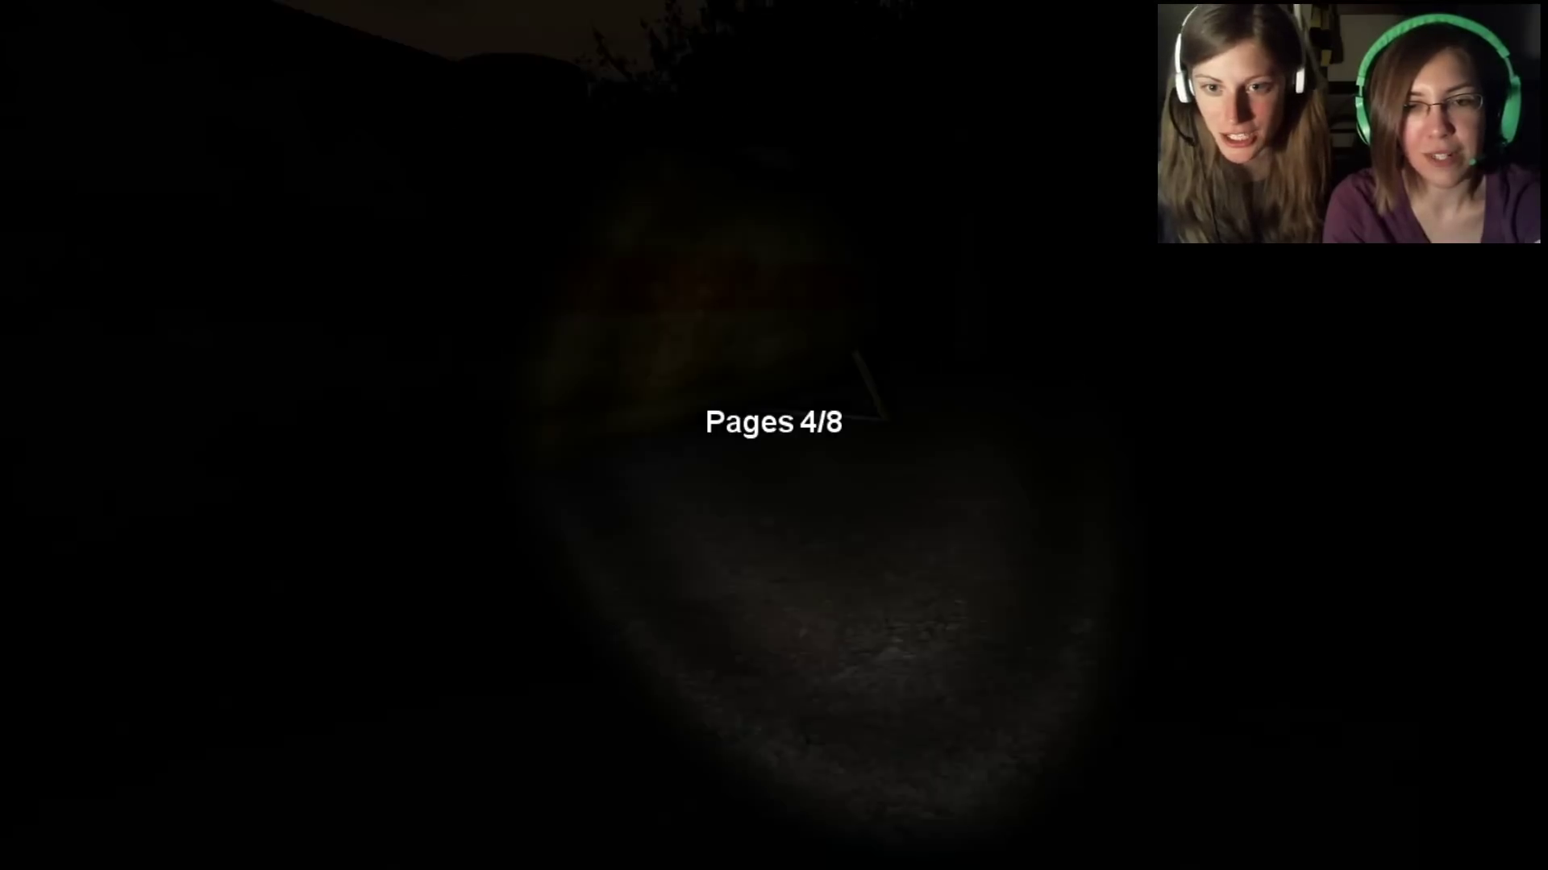